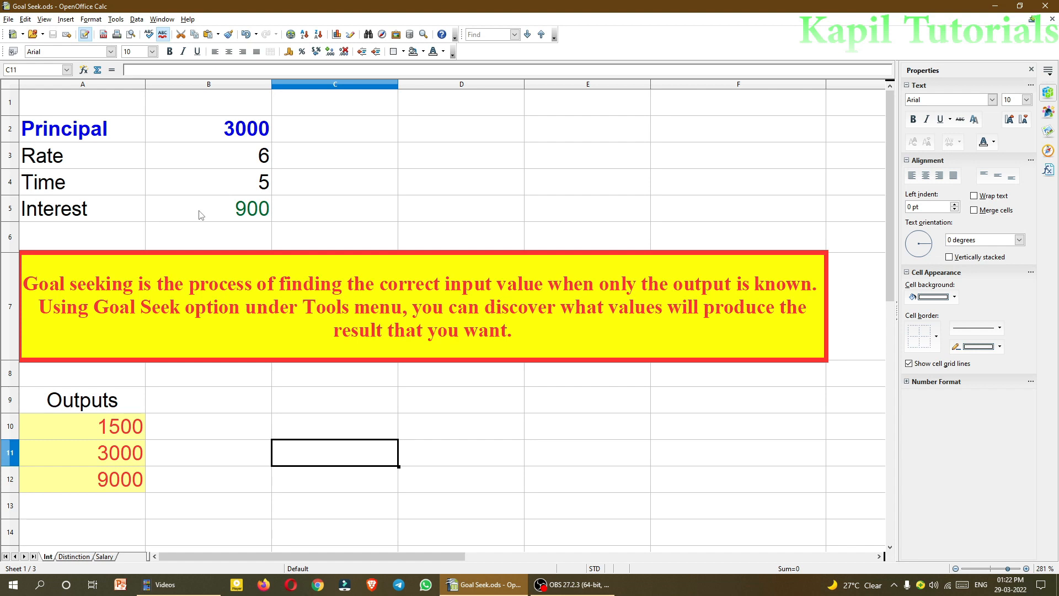
Examine the Interest formula in B5 and compare it with the first target value in the Outputs list
click(214, 215)
double_click(213, 215)
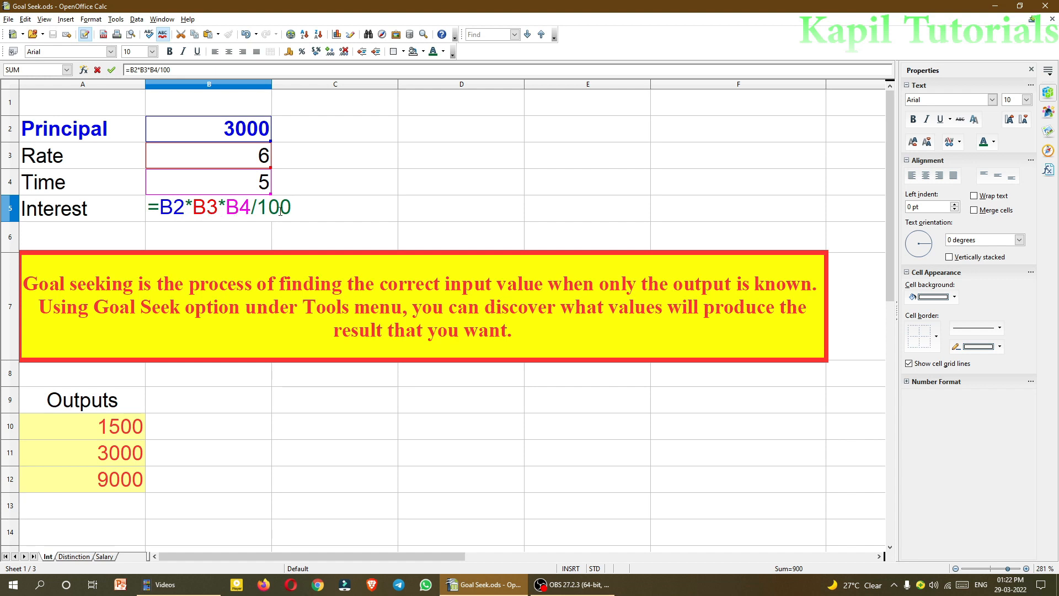
key(Return)
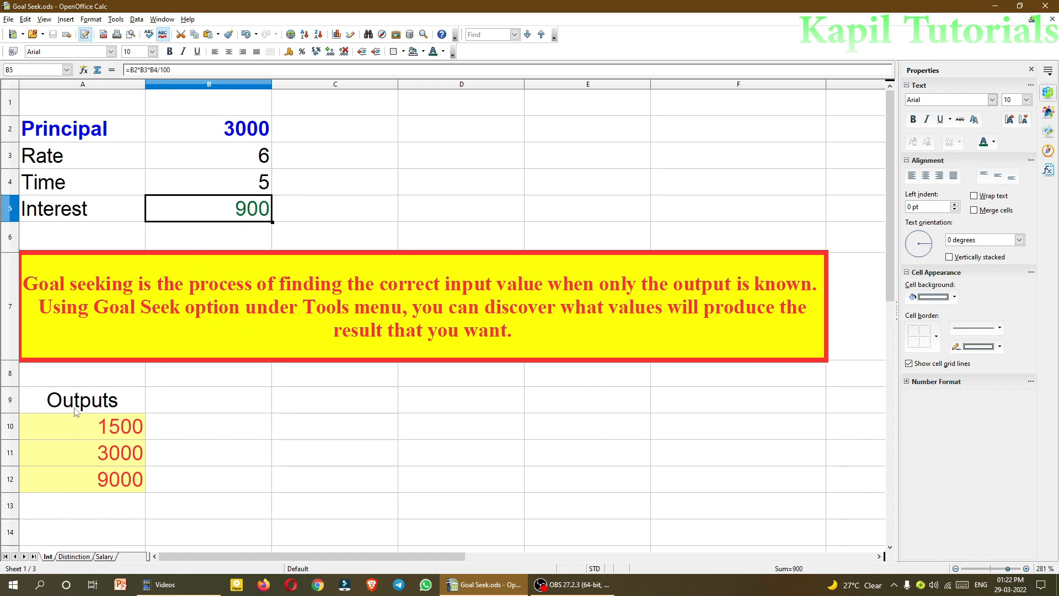
click(102, 430)
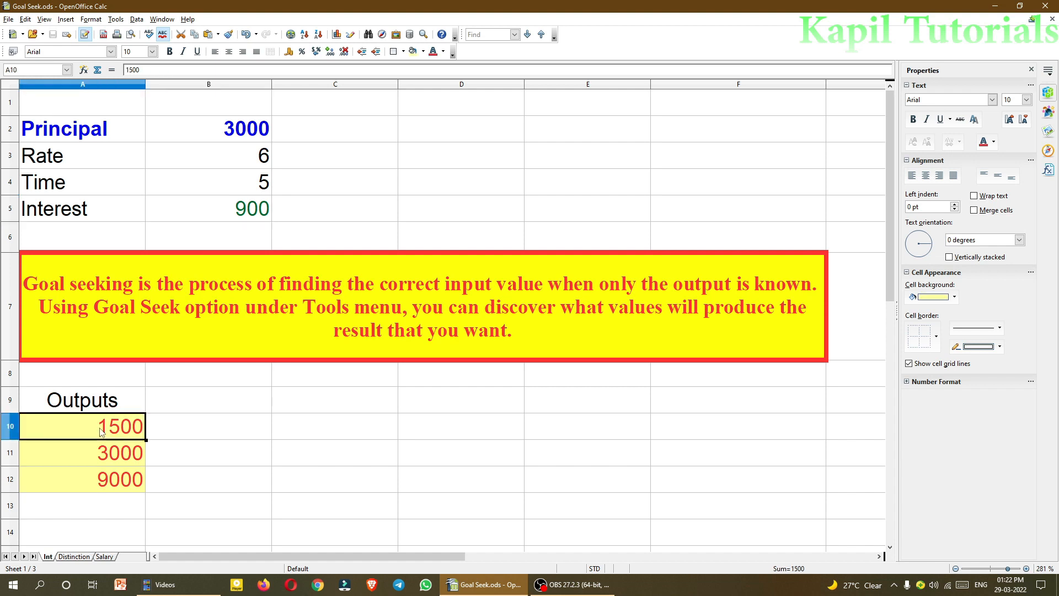
click(240, 214)
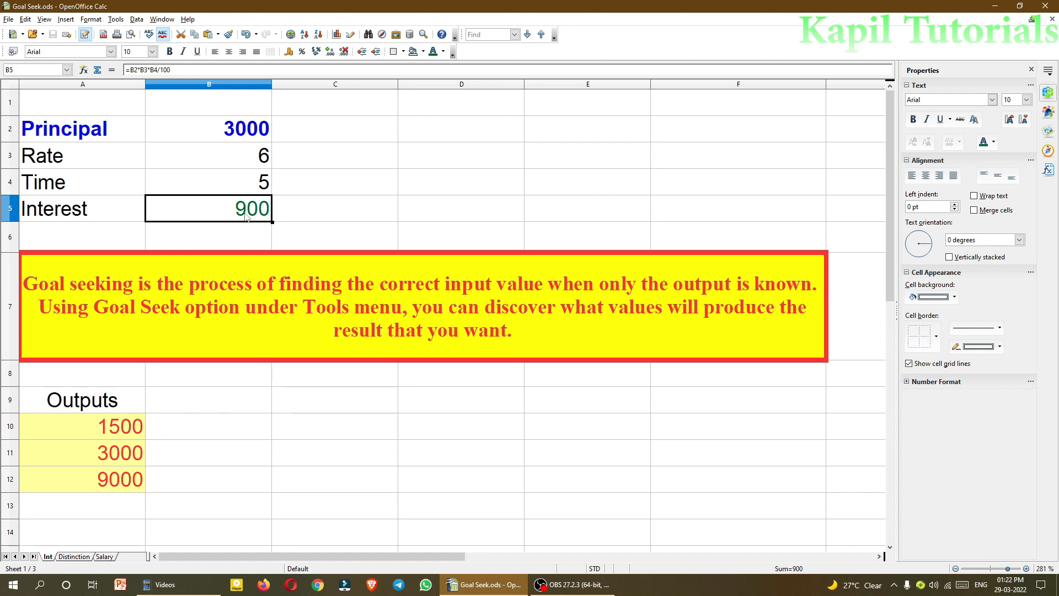
click(113, 433)
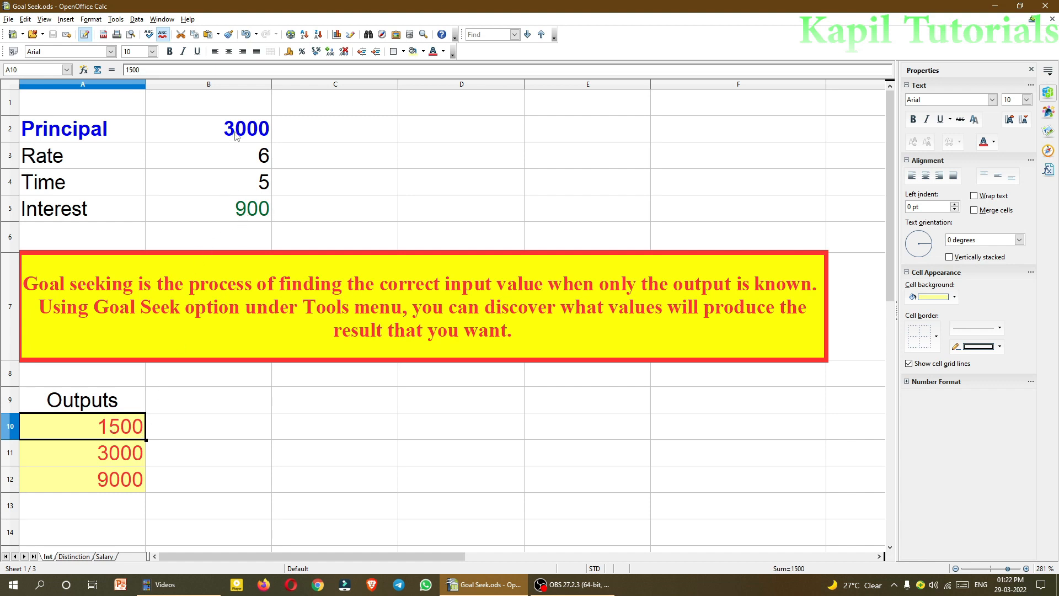
Run Goal Seek on Interest cell B5 with target value 1500 and variable cell B2, and insert the result
click(241, 212)
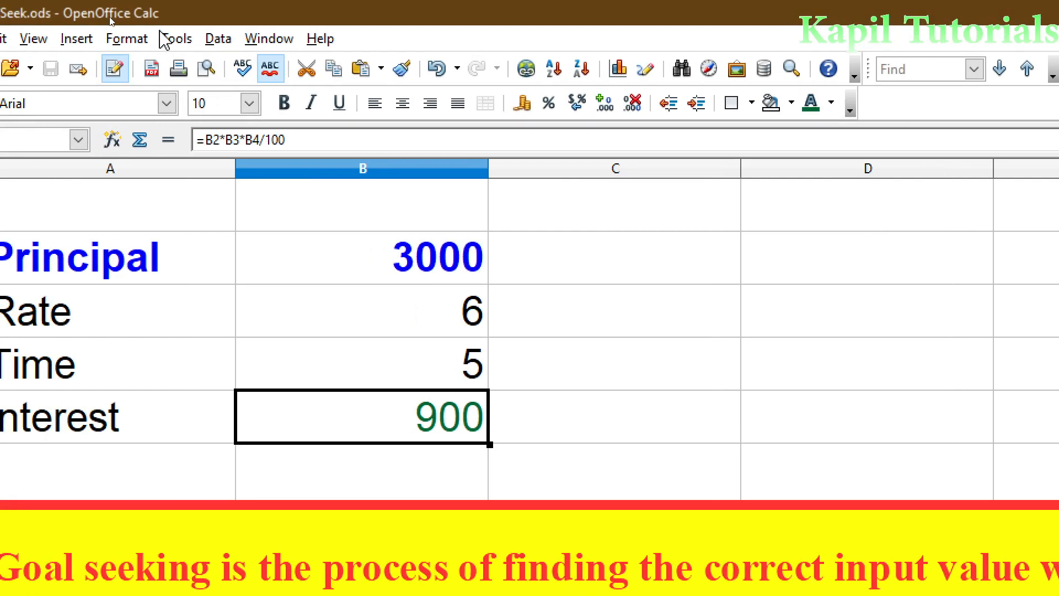
click(116, 19)
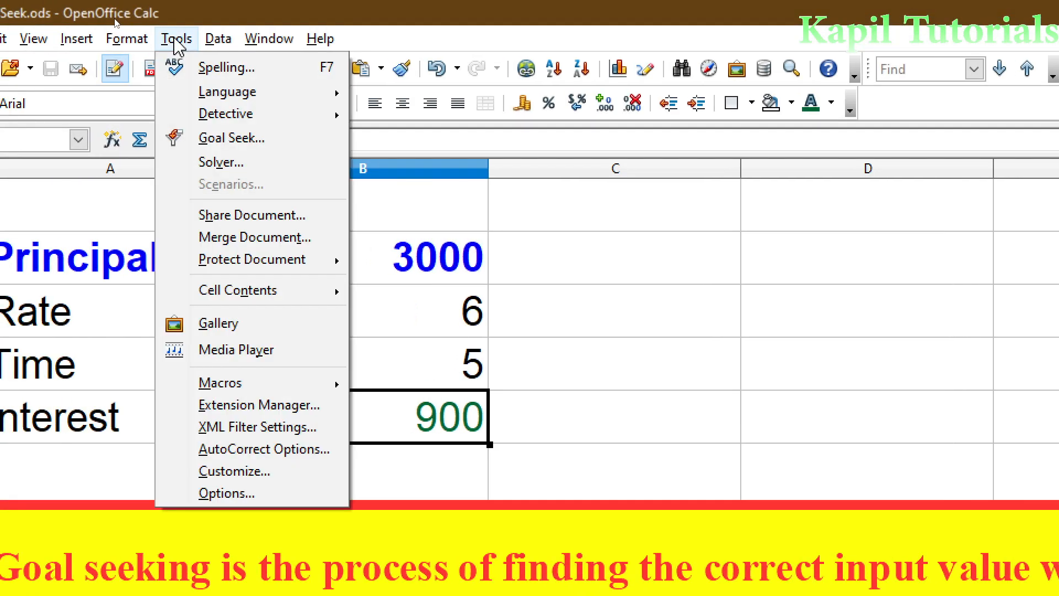
click(227, 139)
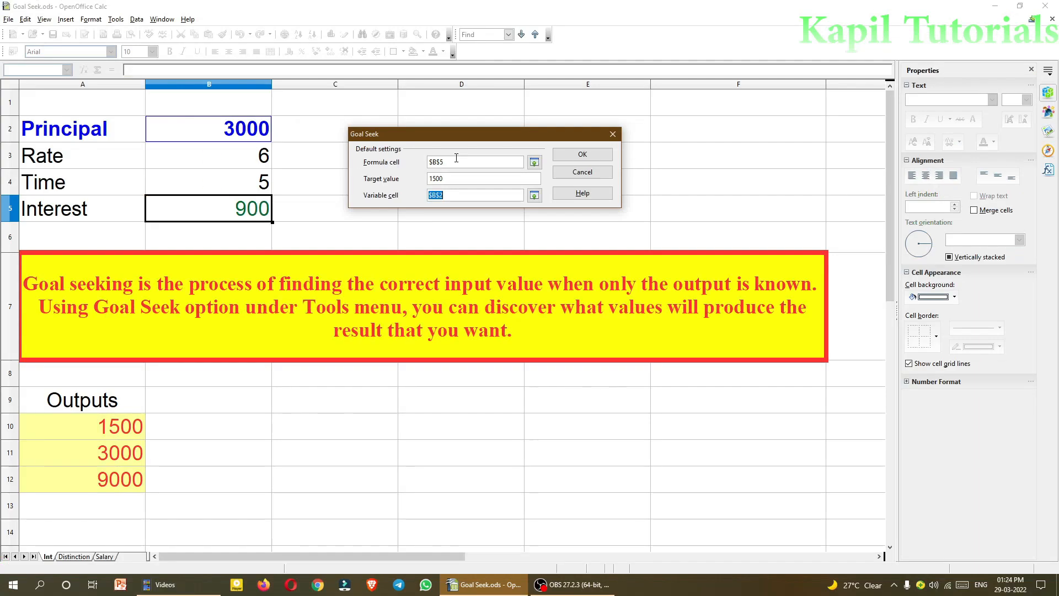
click(584, 155)
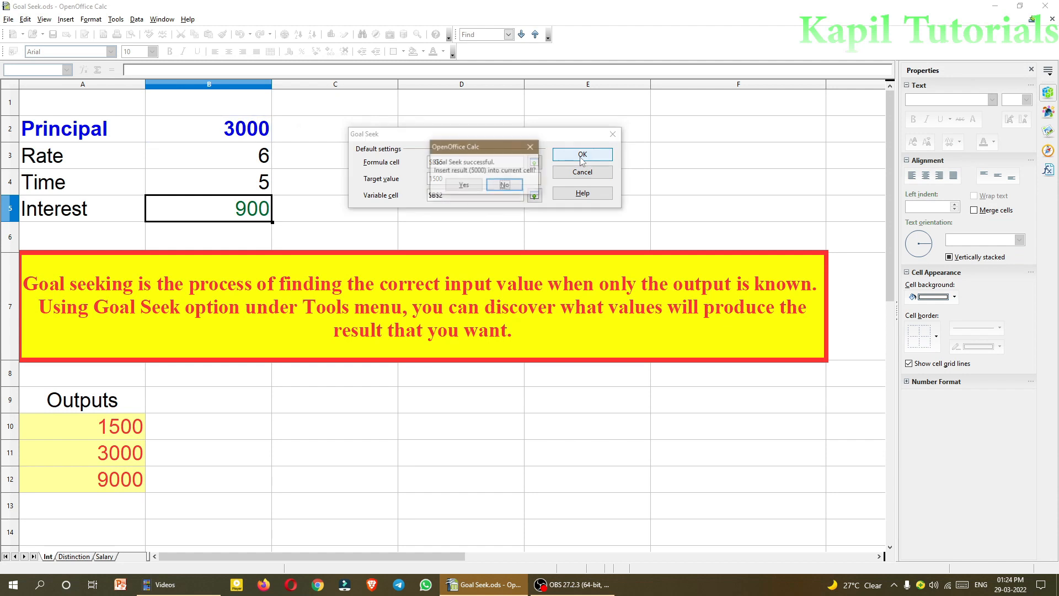
click(474, 187)
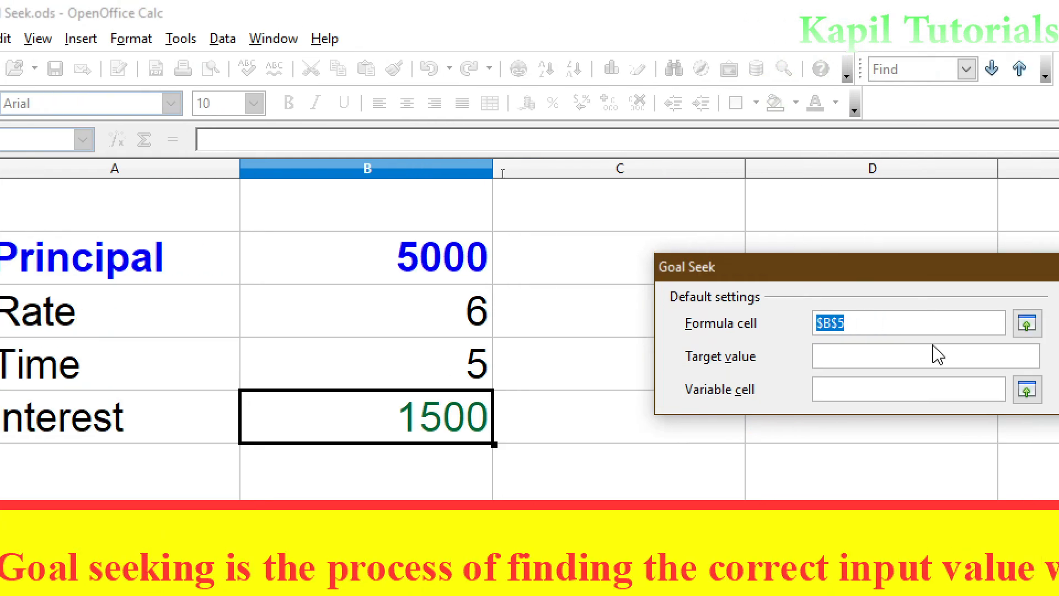
Goal-seek an Interest of 3000 in B5 by varying Principal cell B2, and accept the found value
click(730, 357)
text(3000)
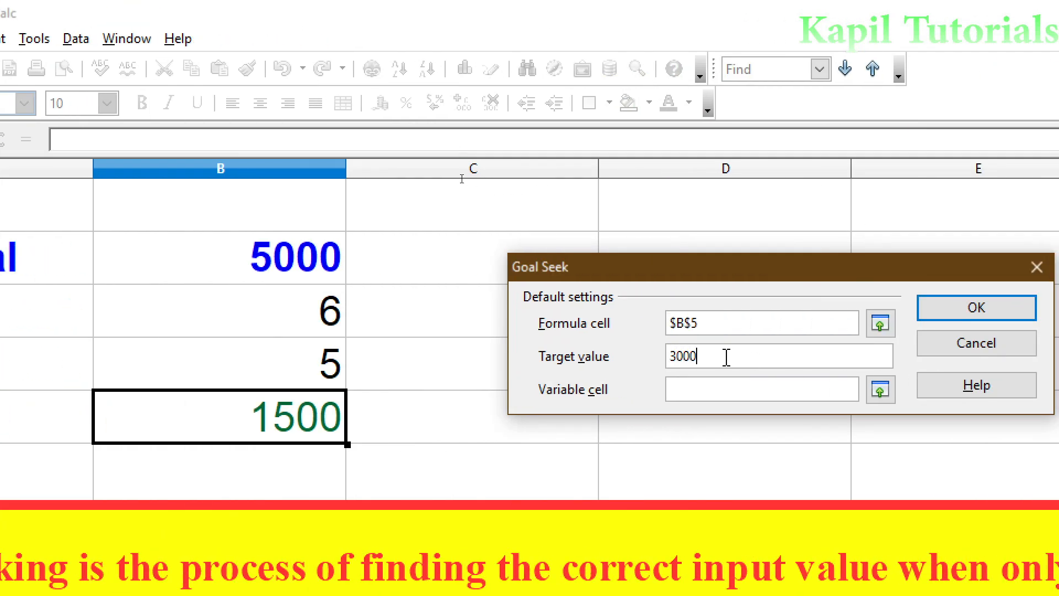
click(880, 390)
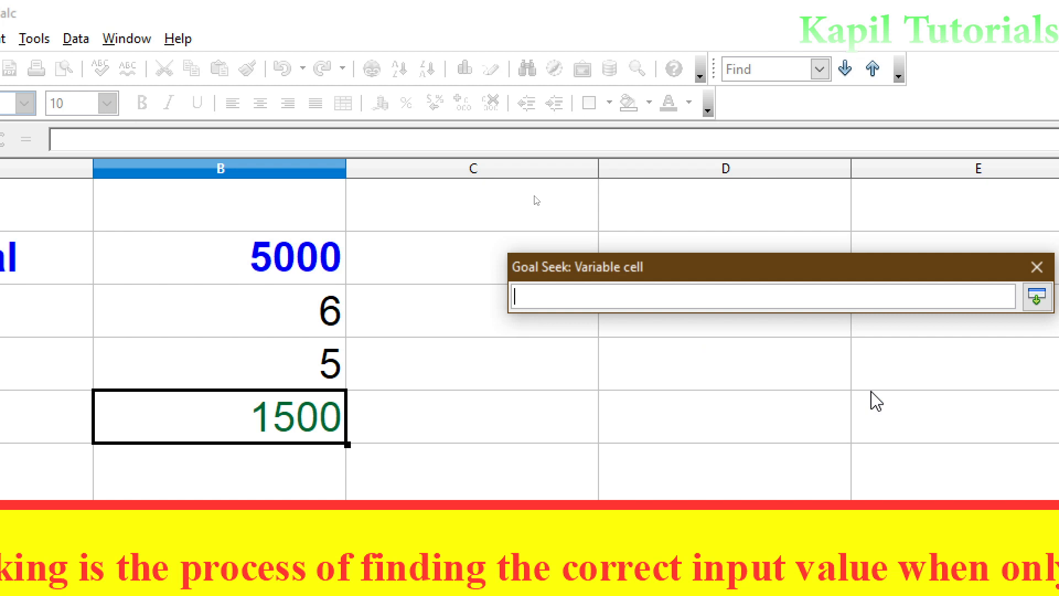
click(472, 270)
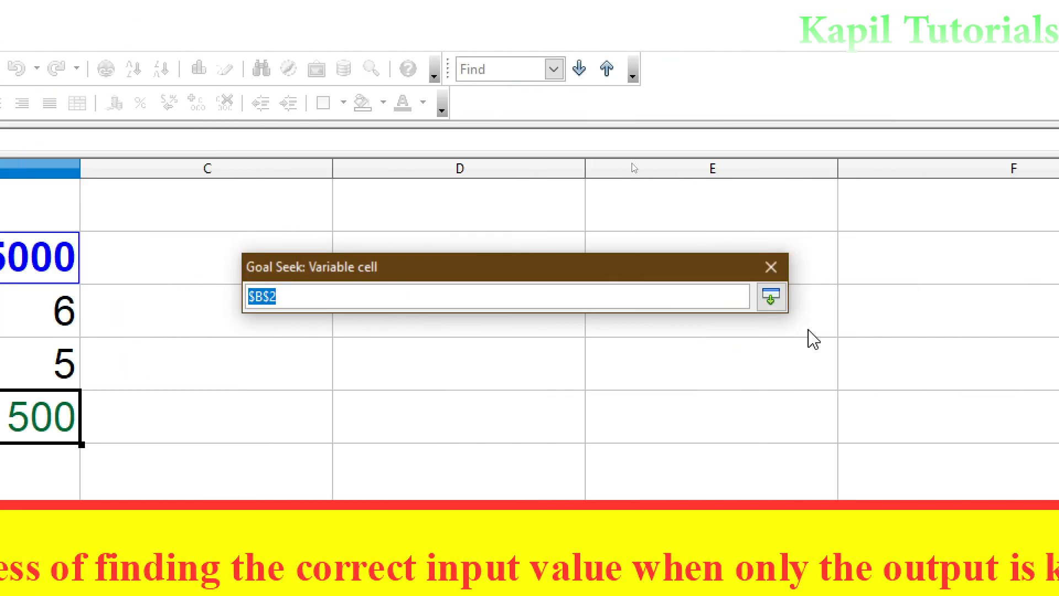
click(771, 298)
click(698, 312)
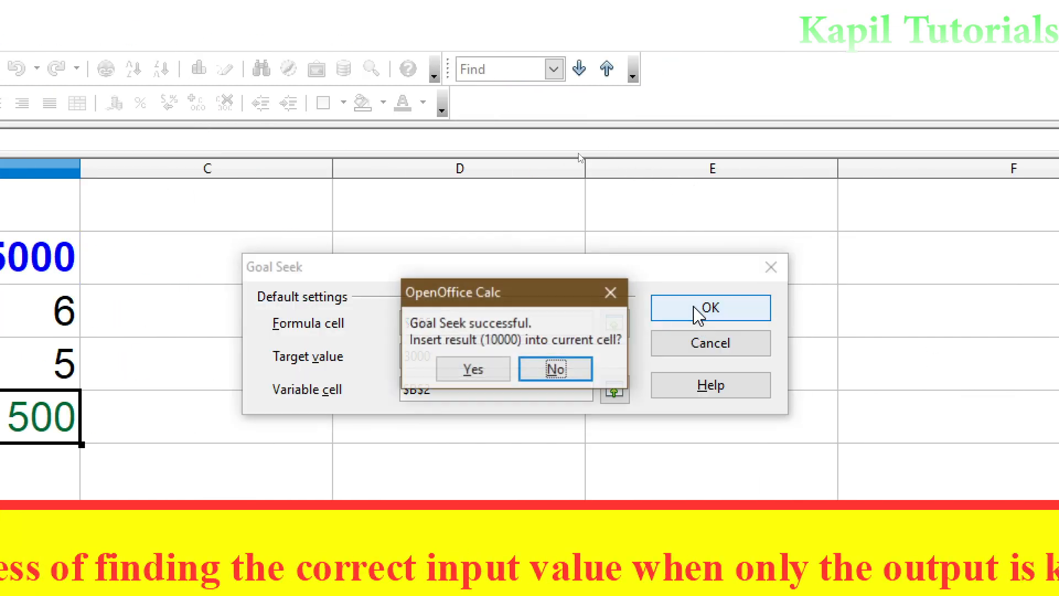
click(475, 371)
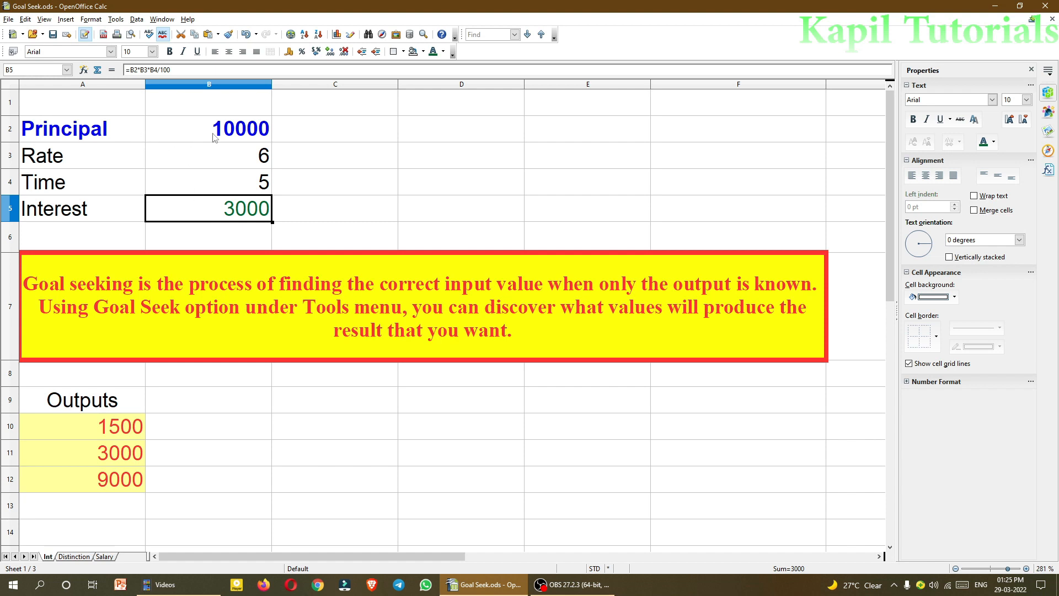
Run Goal Seek on B5 with target value 9000 and Principal cell B2 as variable cell, and insert the result
click(234, 134)
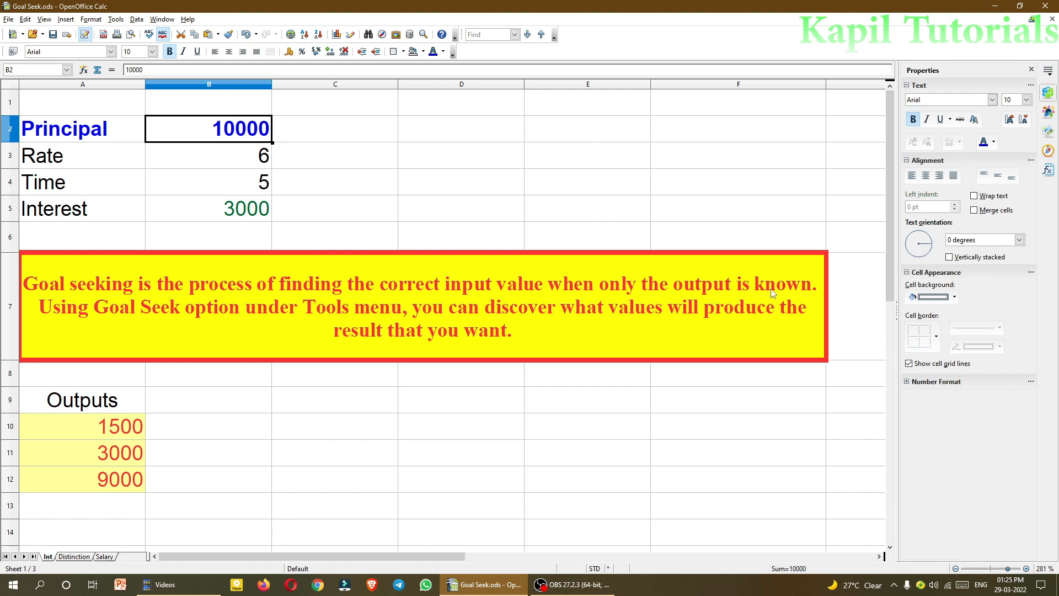
click(222, 211)
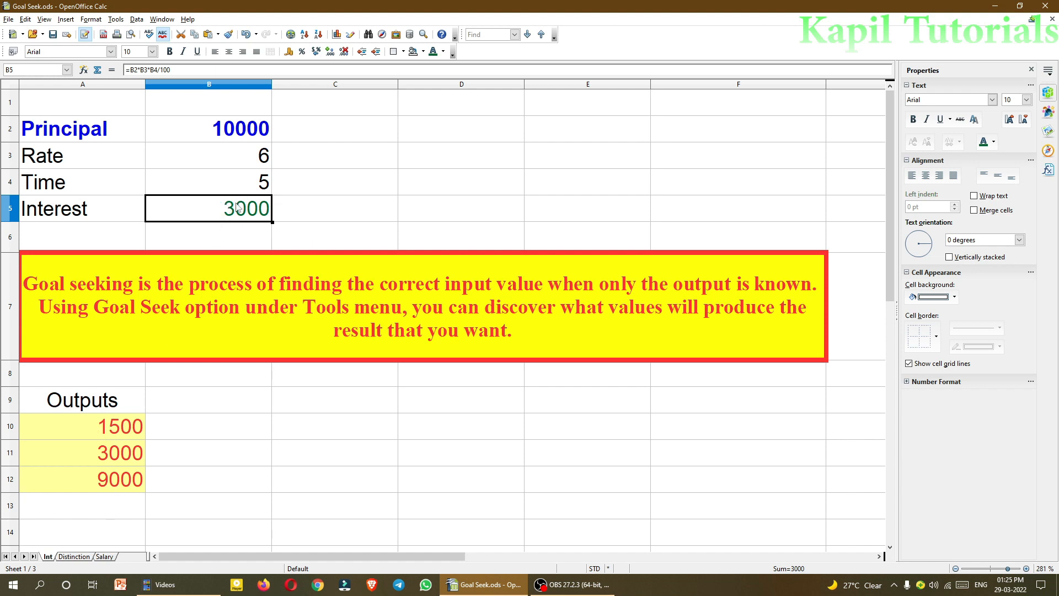
click(116, 18)
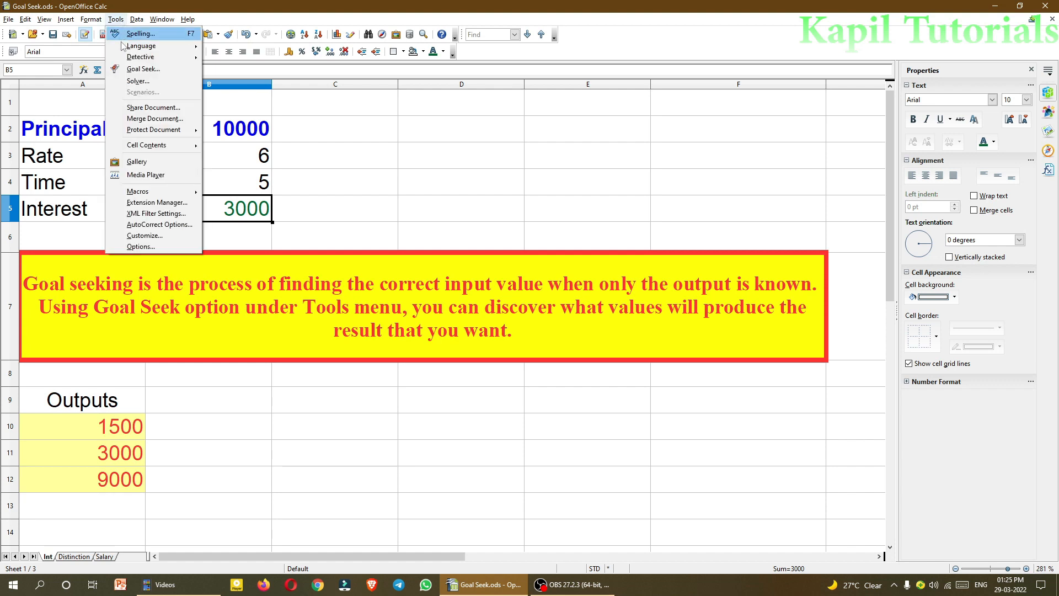
click(141, 69)
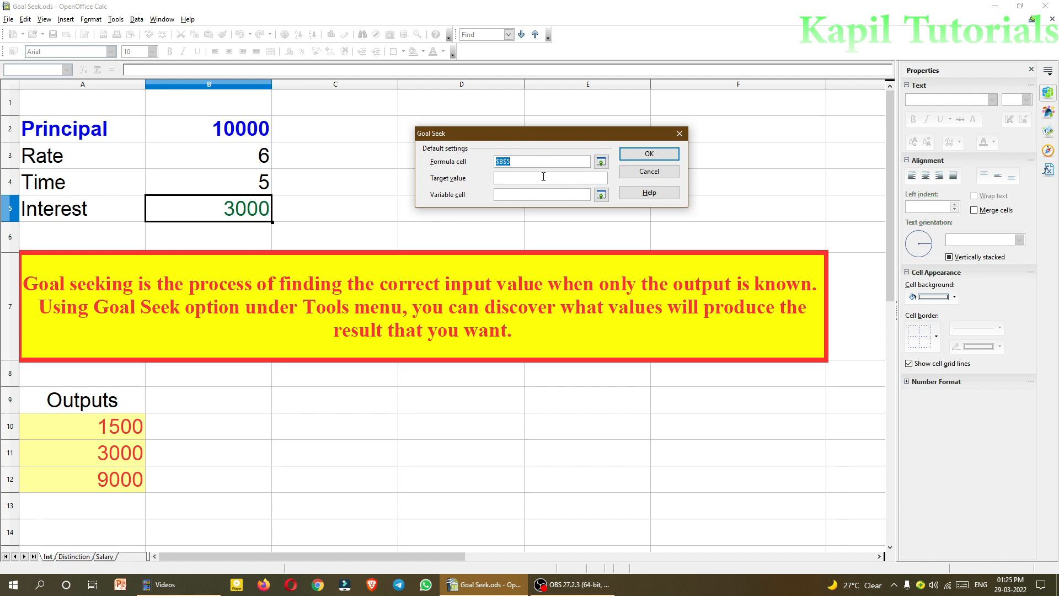
click(526, 177)
text(9000)
click(601, 194)
click(232, 131)
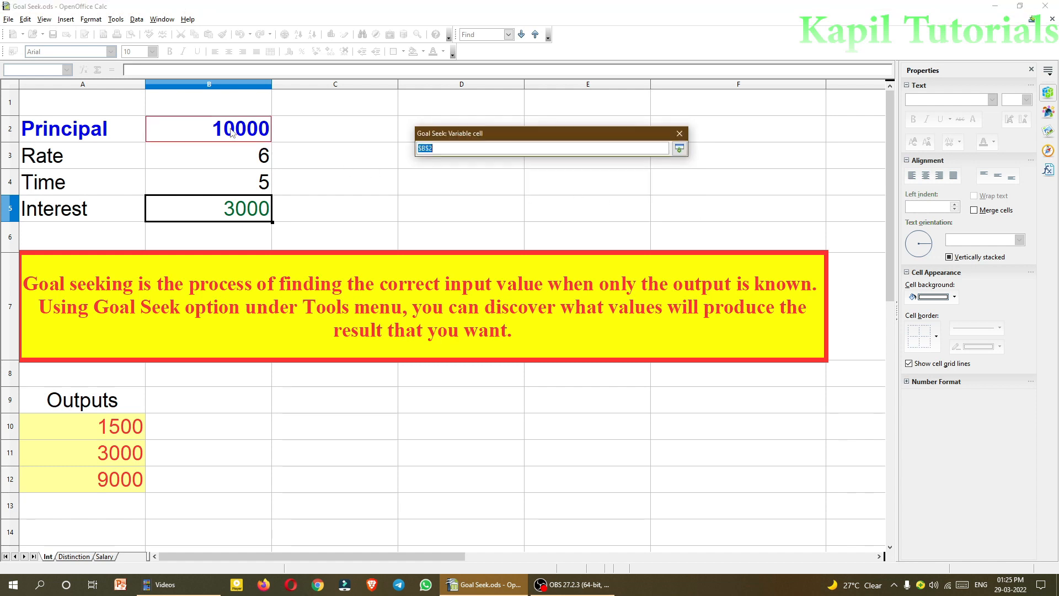
click(679, 148)
click(648, 157)
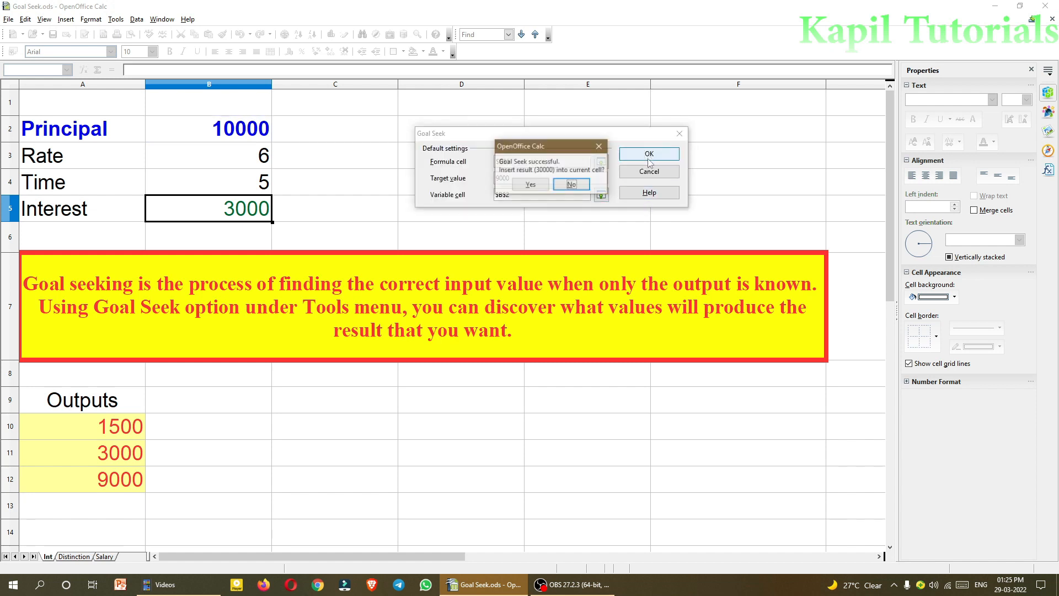
click(530, 190)
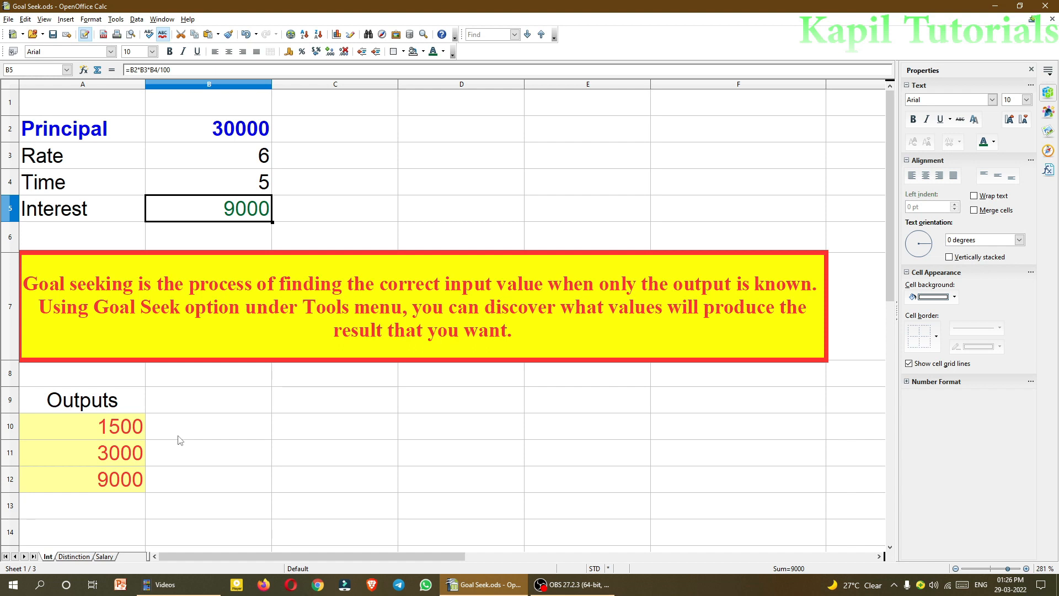
Switch to the Distinction sheet and review the subject average formulas in row 11
click(72, 557)
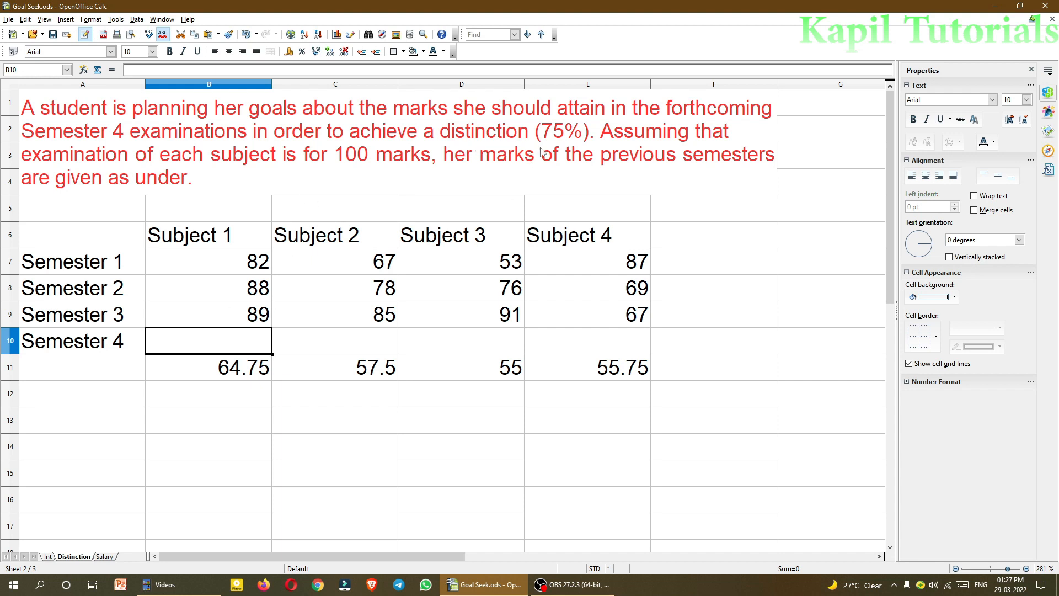
click(233, 372)
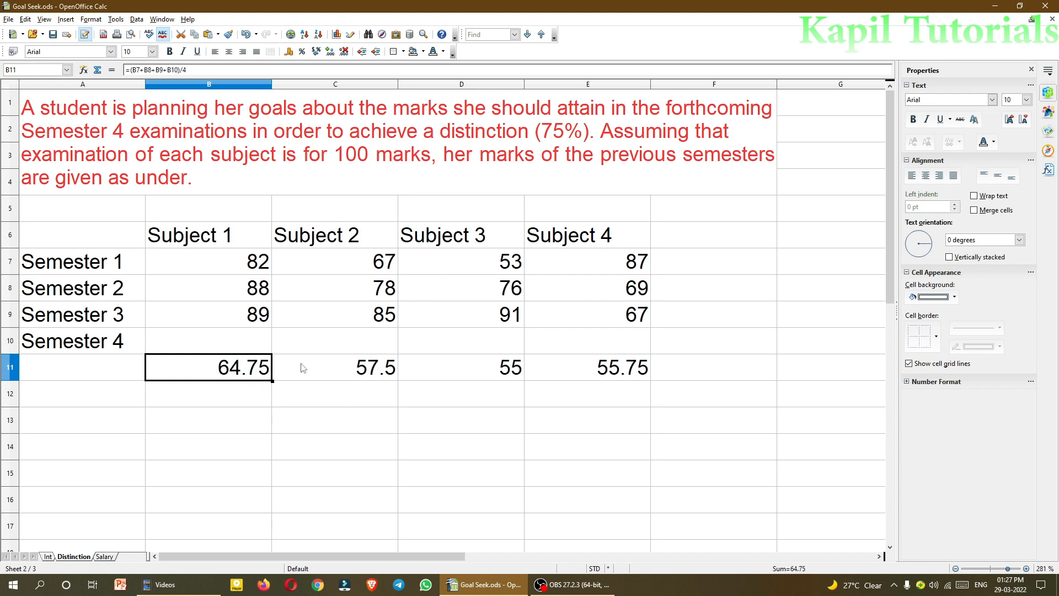
click(331, 368)
click(402, 367)
click(551, 374)
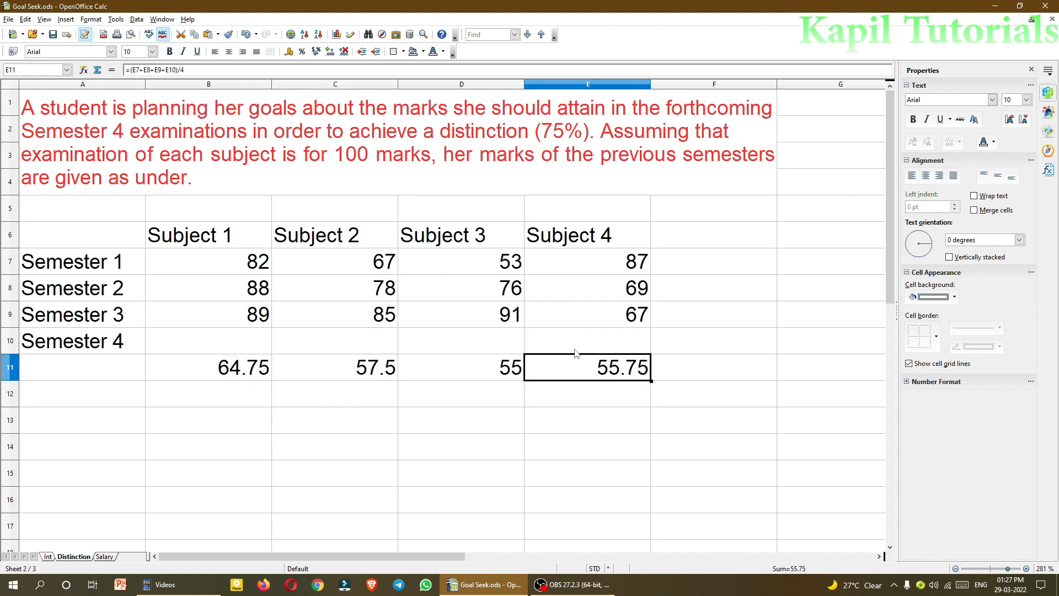
click(249, 346)
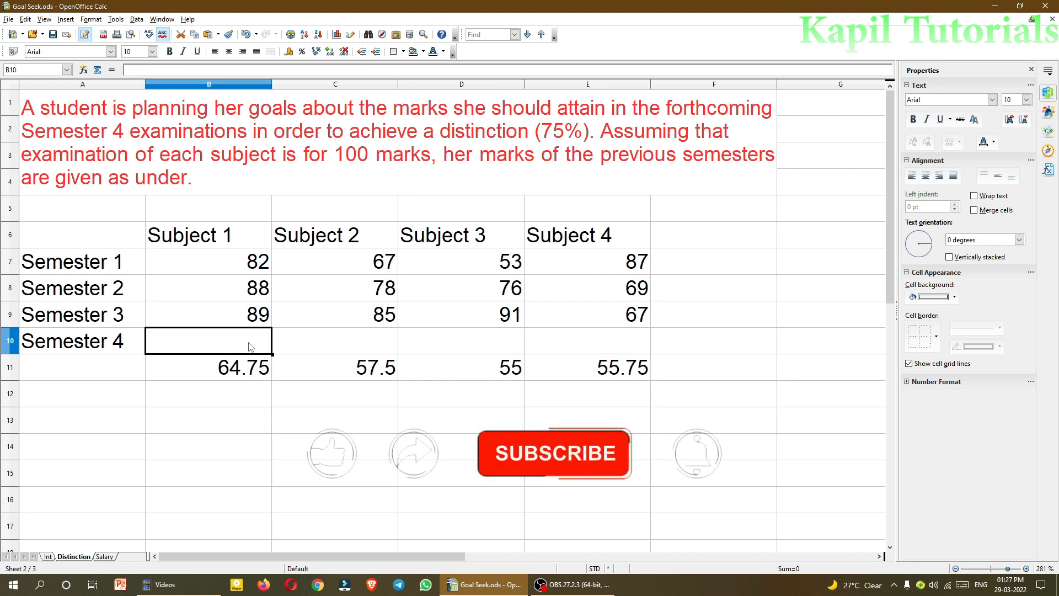
click(238, 369)
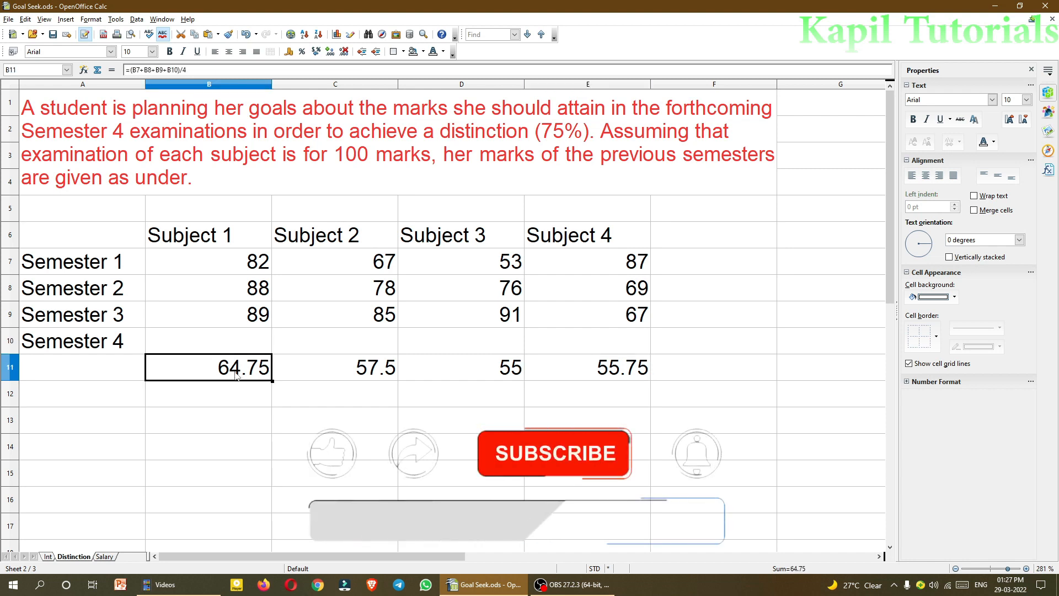
Examine the empty Semester 4 cells B10 to E10 and the Subject 1 average formula in B11
click(234, 341)
click(364, 342)
click(495, 344)
click(557, 346)
click(214, 350)
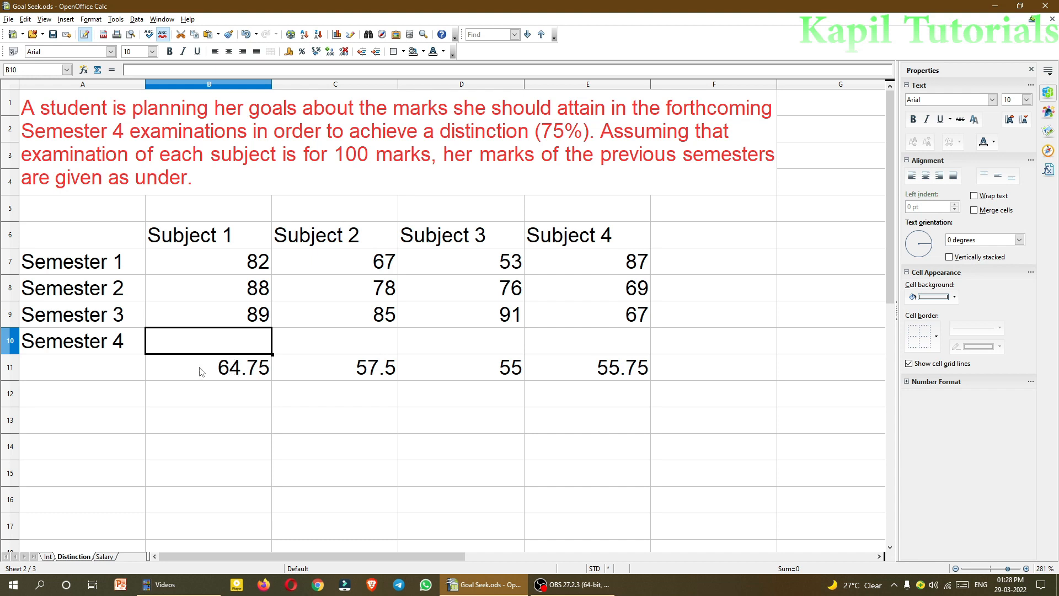
click(223, 372)
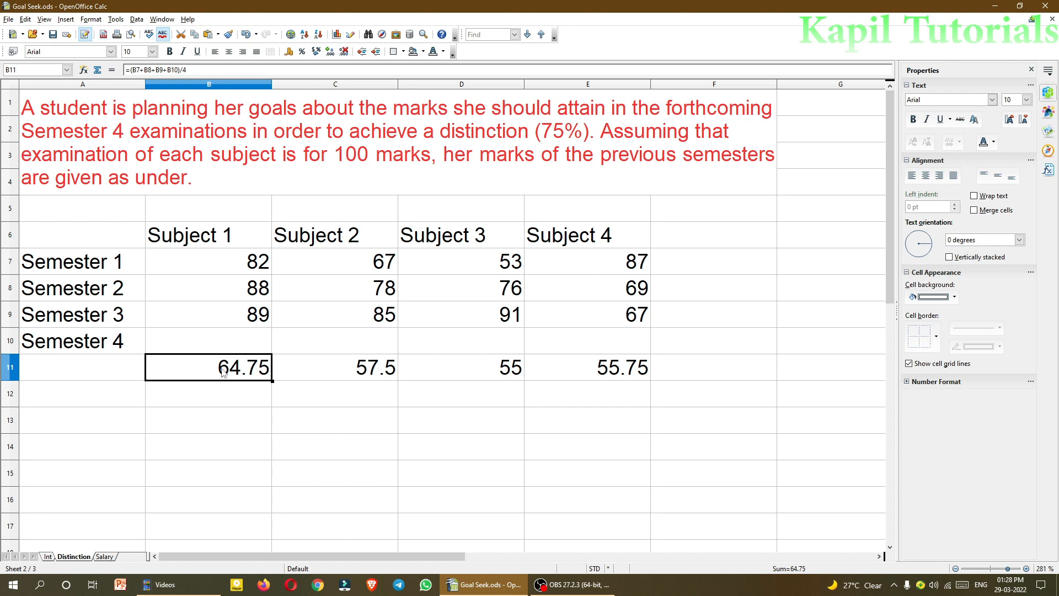
double_click(223, 372)
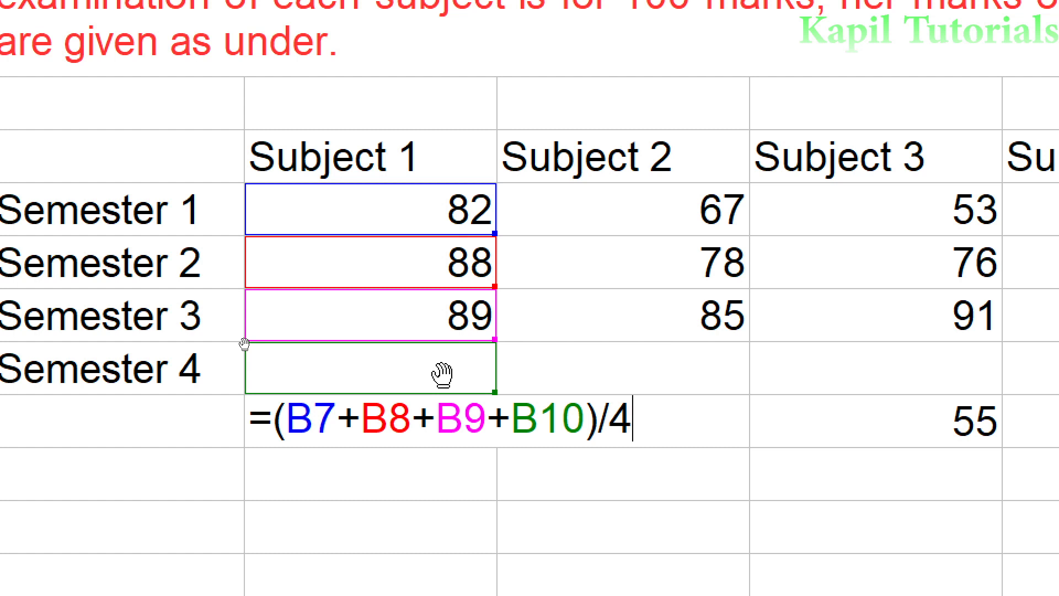
key(Return)
Goal-seek a Subject 1 average of 75 in B11 by varying Semester 4 cell B10, and insert the result
click(397, 432)
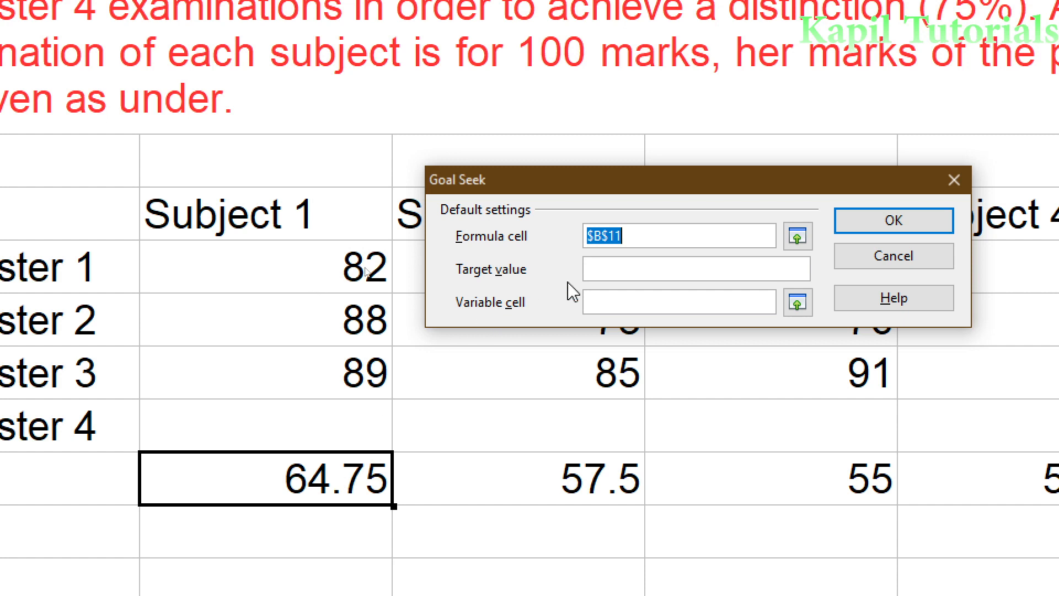
click(603, 269)
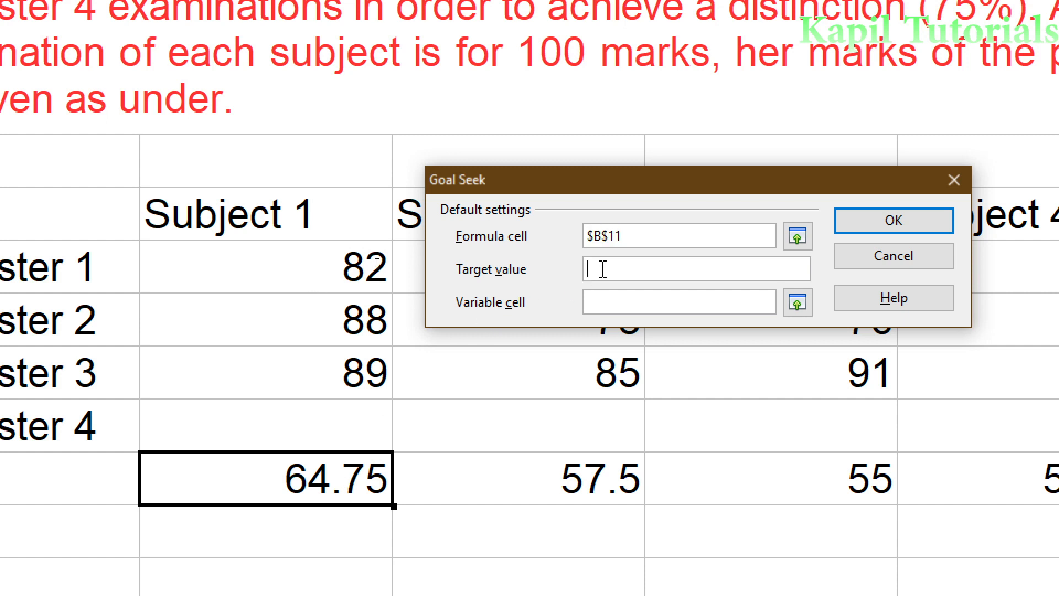
text(75)
click(797, 302)
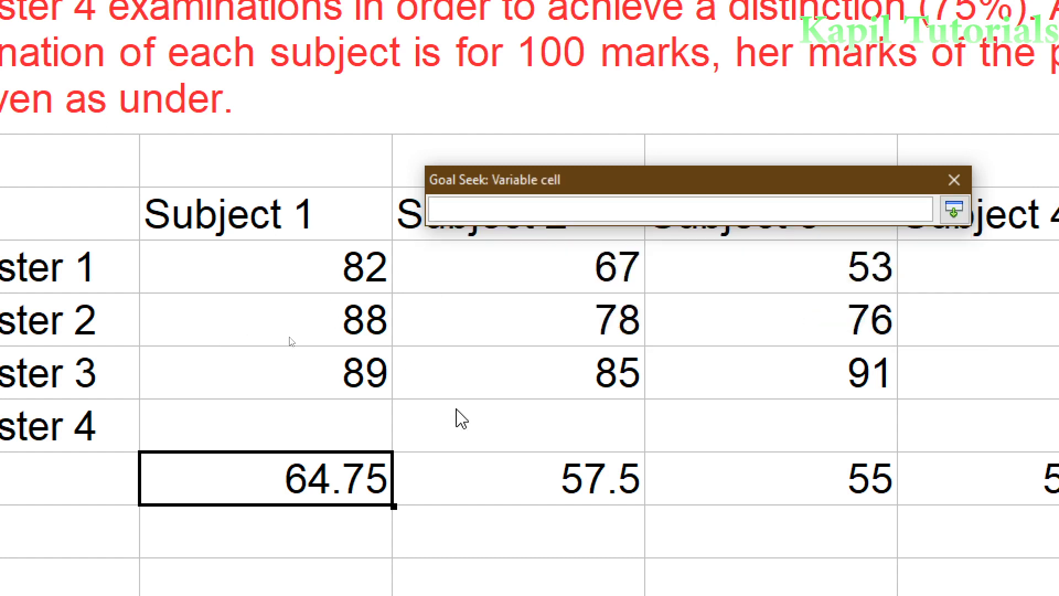
click(323, 435)
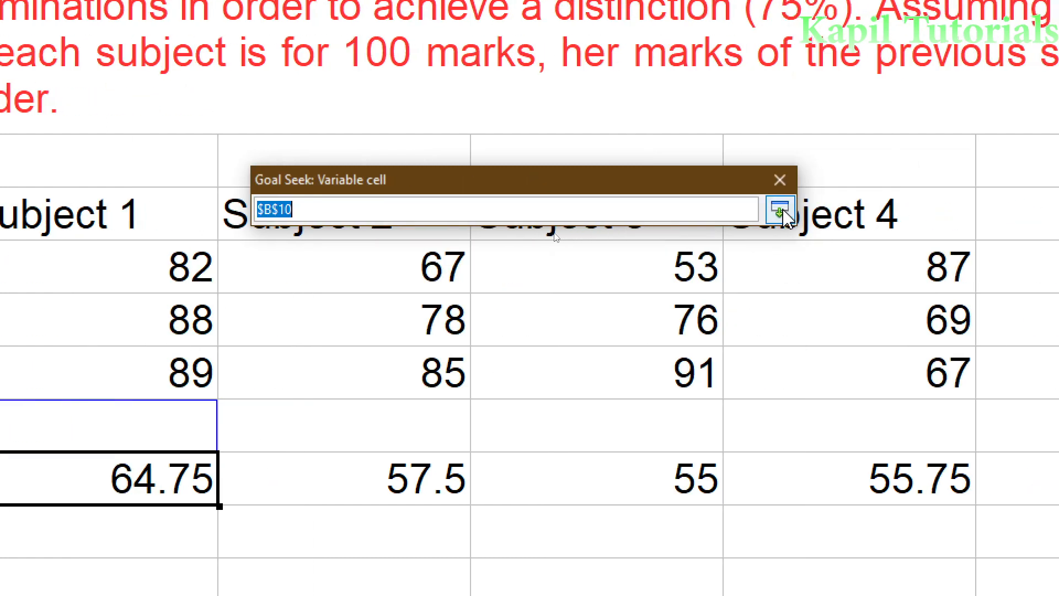
click(780, 210)
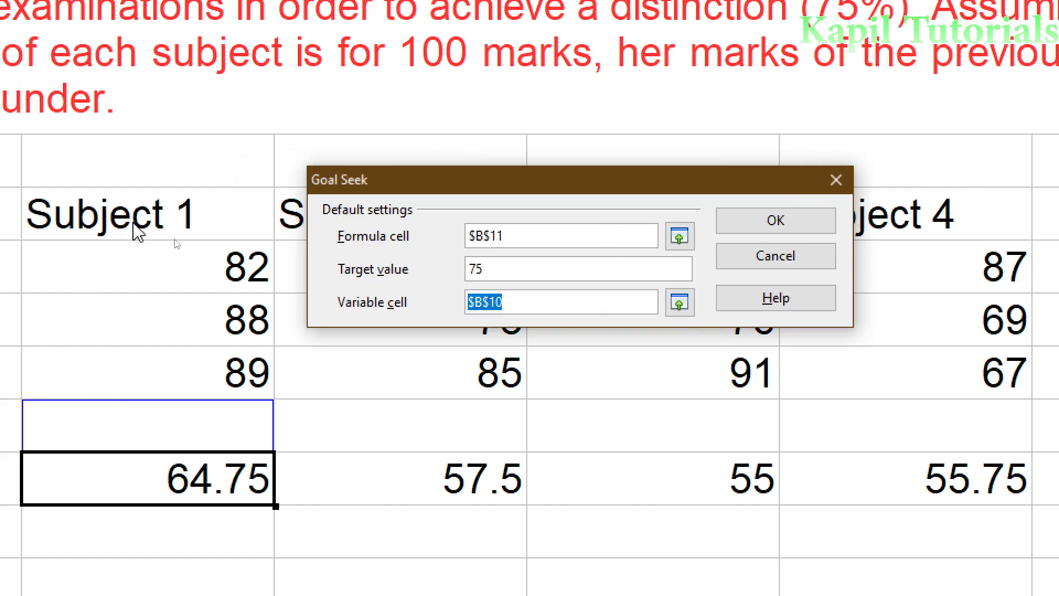
click(891, 229)
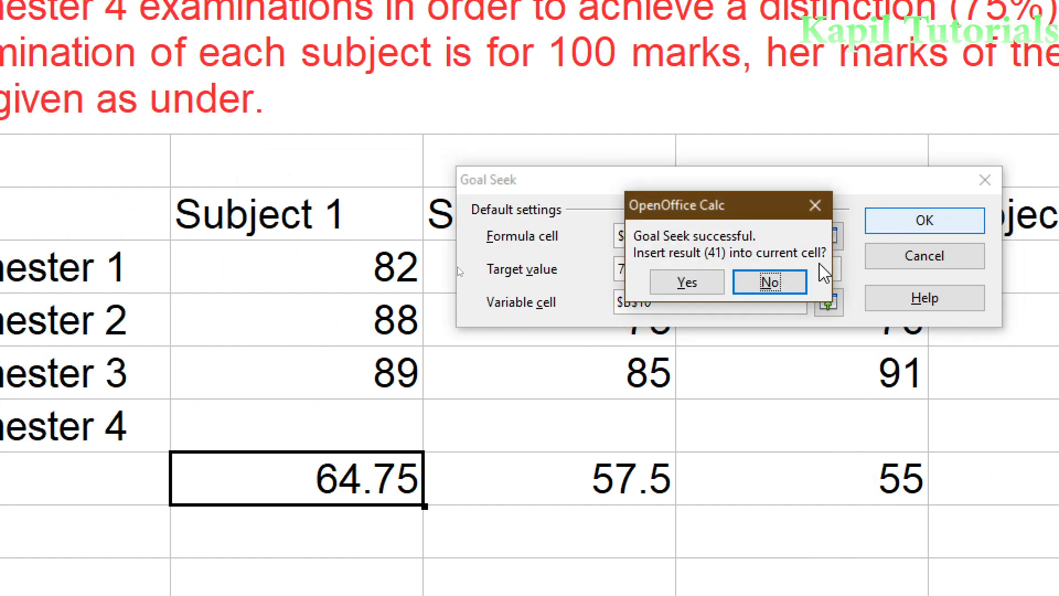
click(675, 290)
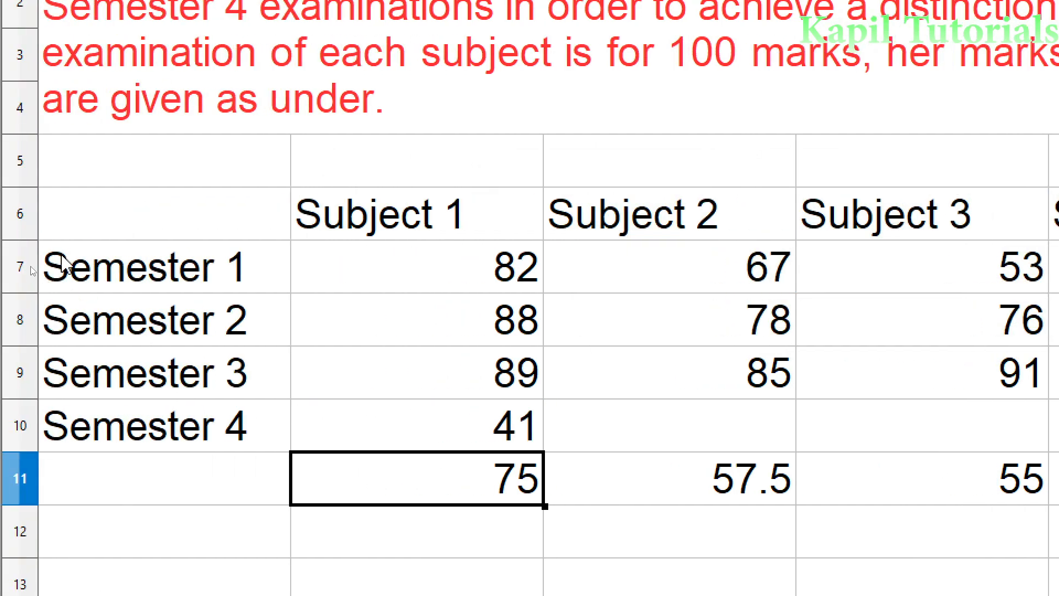
click(486, 428)
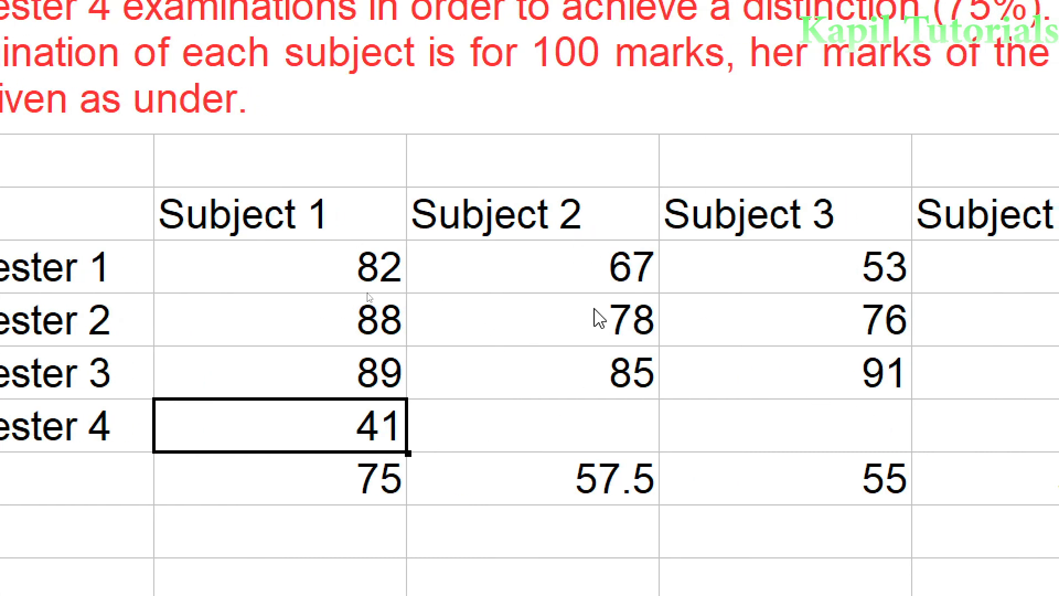
Run Goal Seek on the Subject 2 average in C11 with target 75 and variable cell C10, accepting the result
click(606, 478)
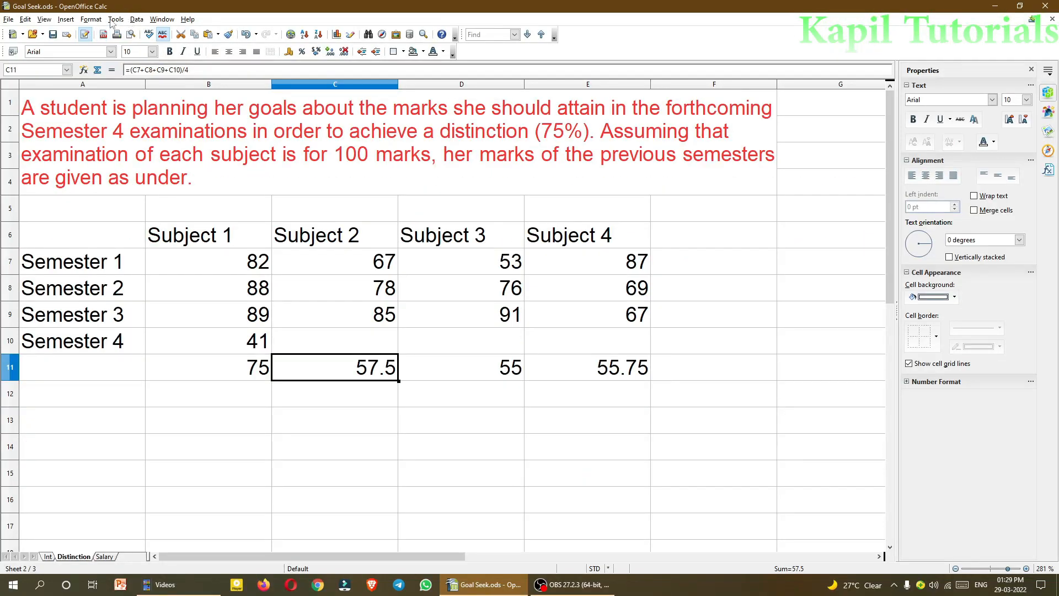
click(115, 20)
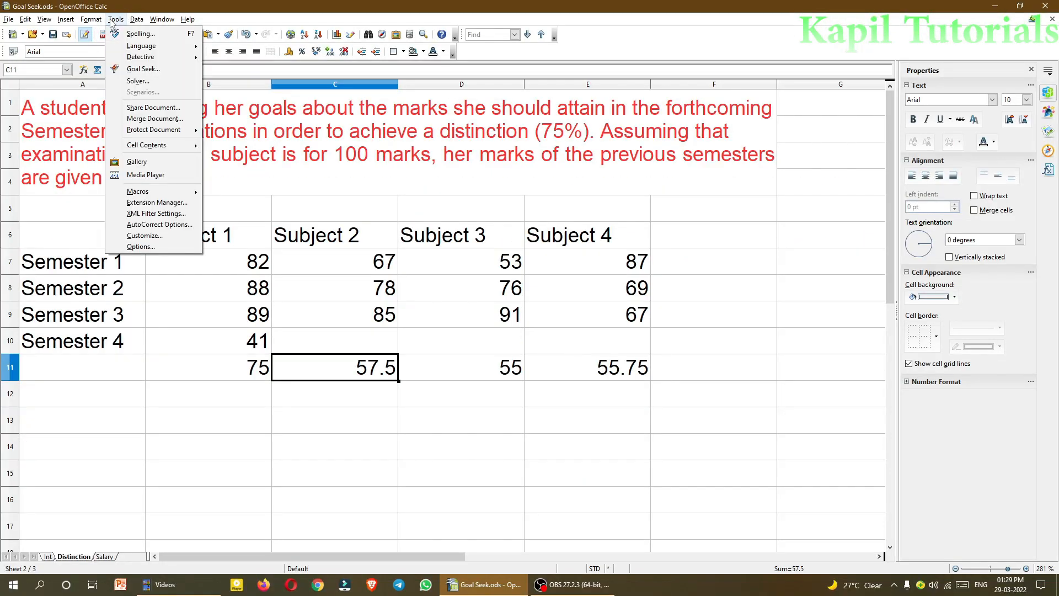
click(142, 69)
click(686, 280)
click(335, 341)
click(762, 233)
click(754, 238)
click(615, 270)
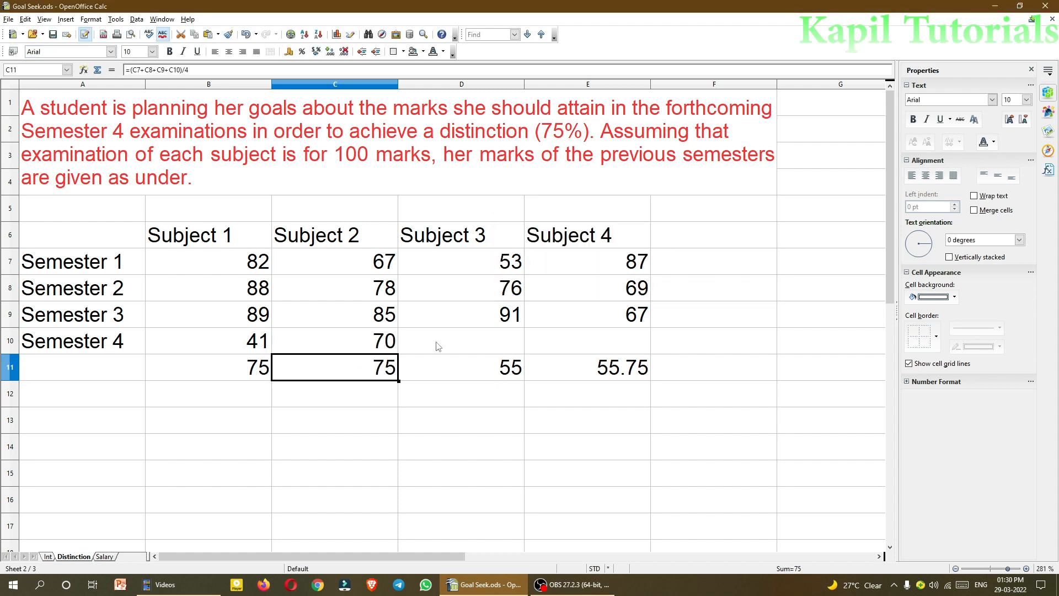
Find the Subject 3 Semester 4 mark in D10 that brings D11 to 75 with Goal Seek, and insert it
click(494, 358)
click(116, 19)
click(143, 69)
click(728, 264)
text(75)
click(771, 279)
click(485, 341)
click(846, 232)
click(819, 238)
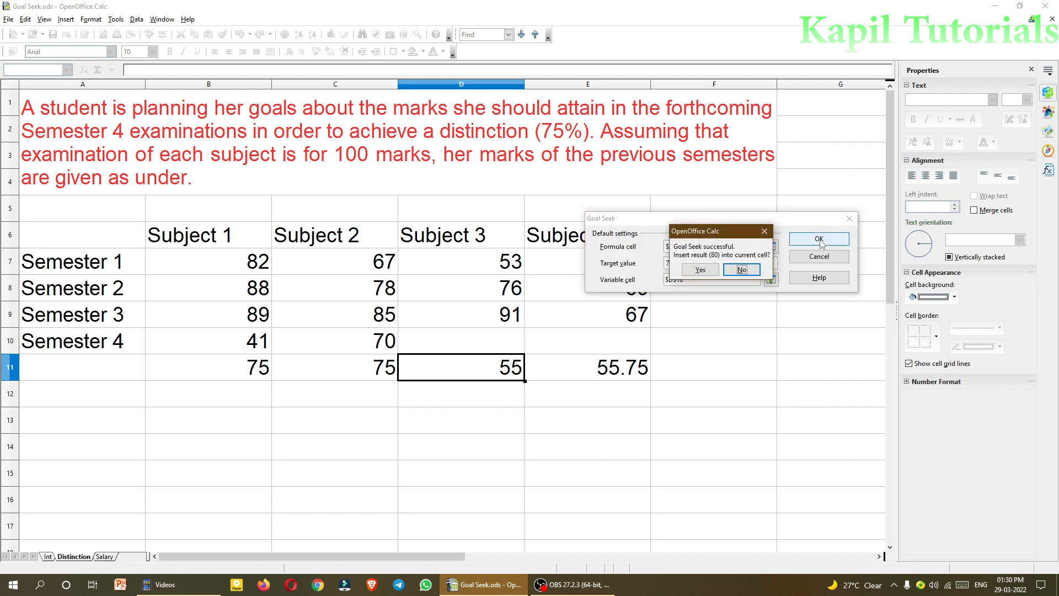
click(699, 269)
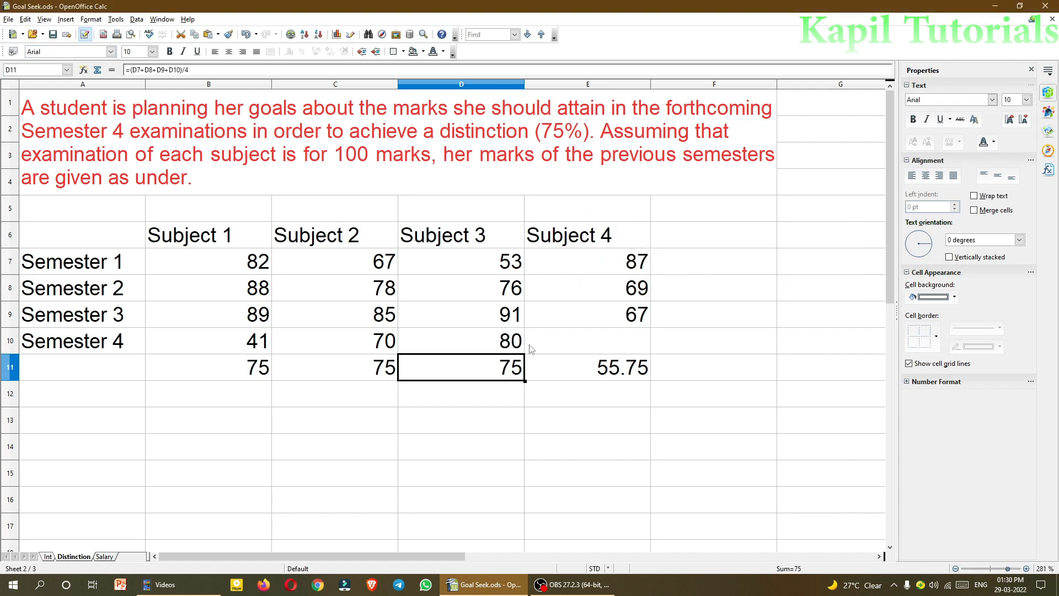
Switch to the Salary sheet and review the basic salary in B2 and the D.A, H.R.A and Gross Salary formulas in C2 to E2
click(619, 344)
key(ctrl+Page_Down)
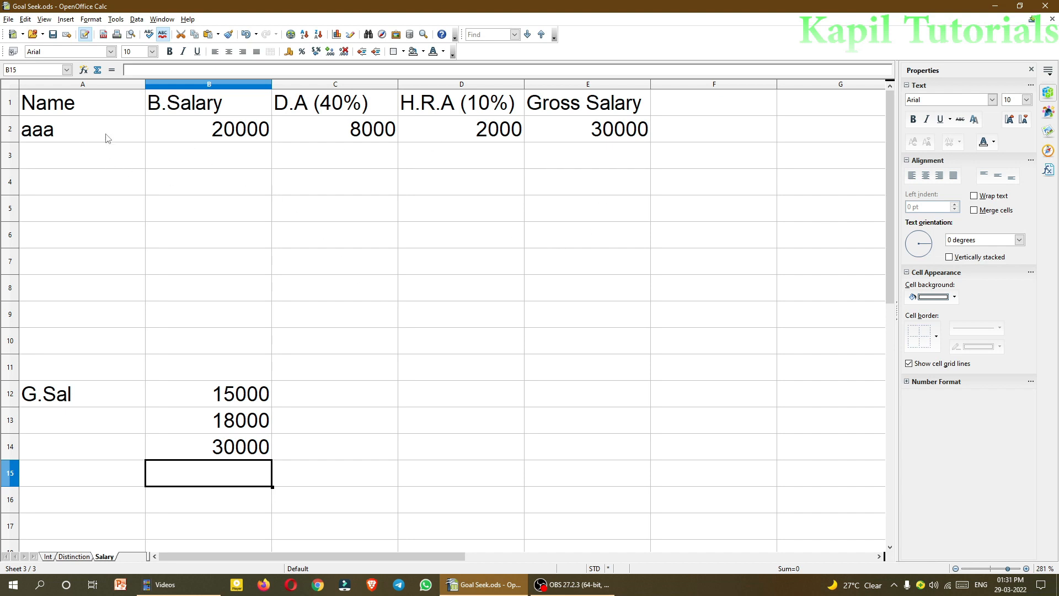
click(187, 135)
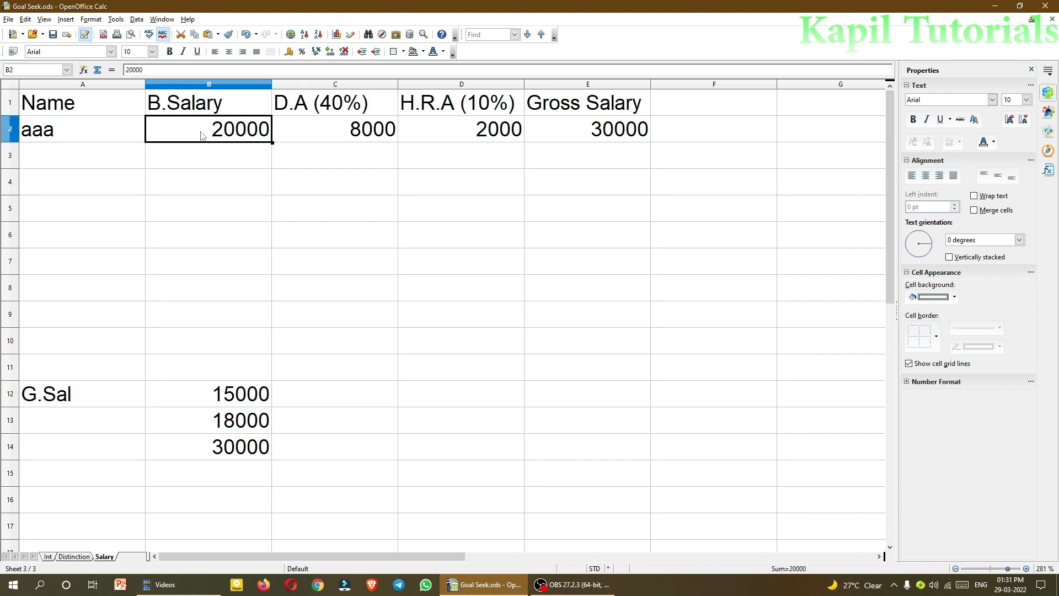
click(333, 141)
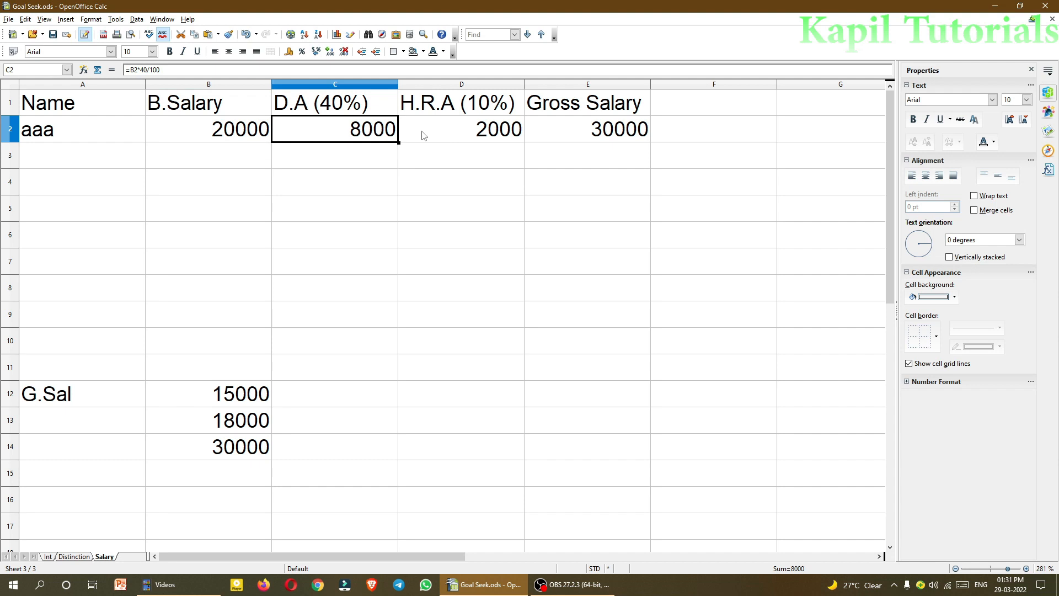
click(437, 135)
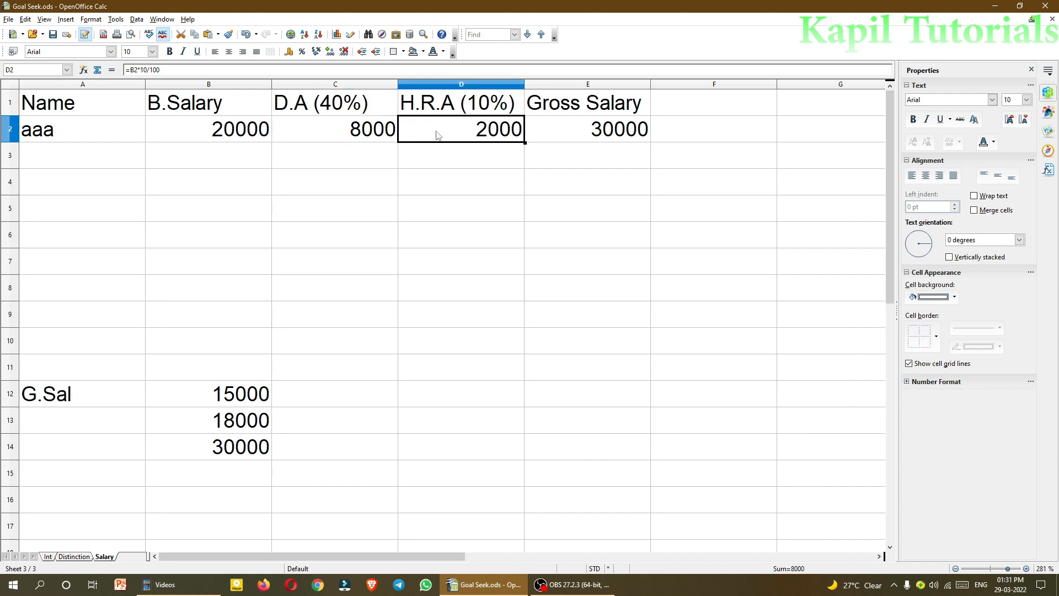
click(575, 132)
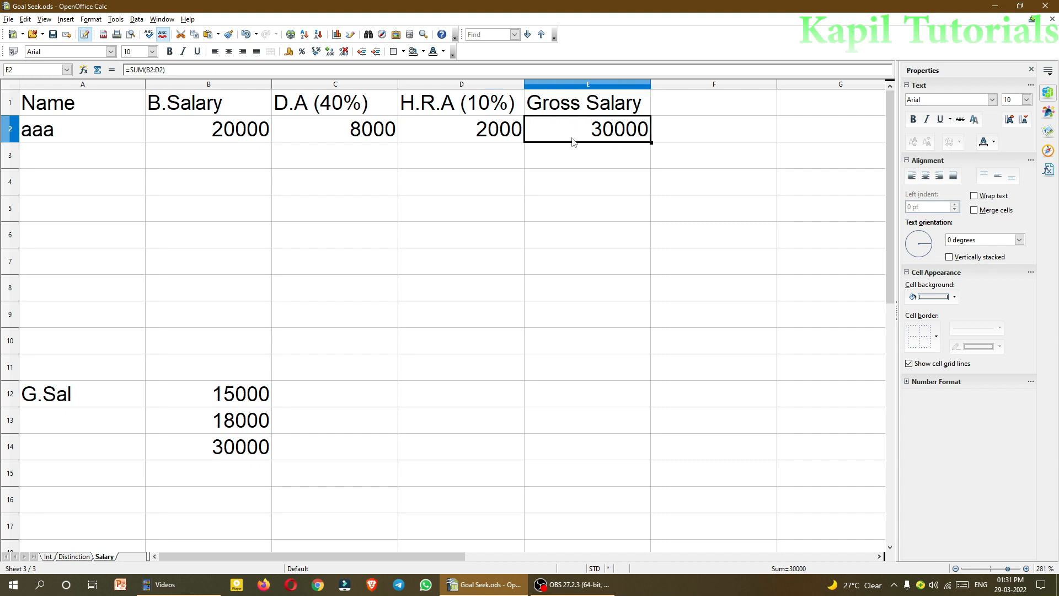